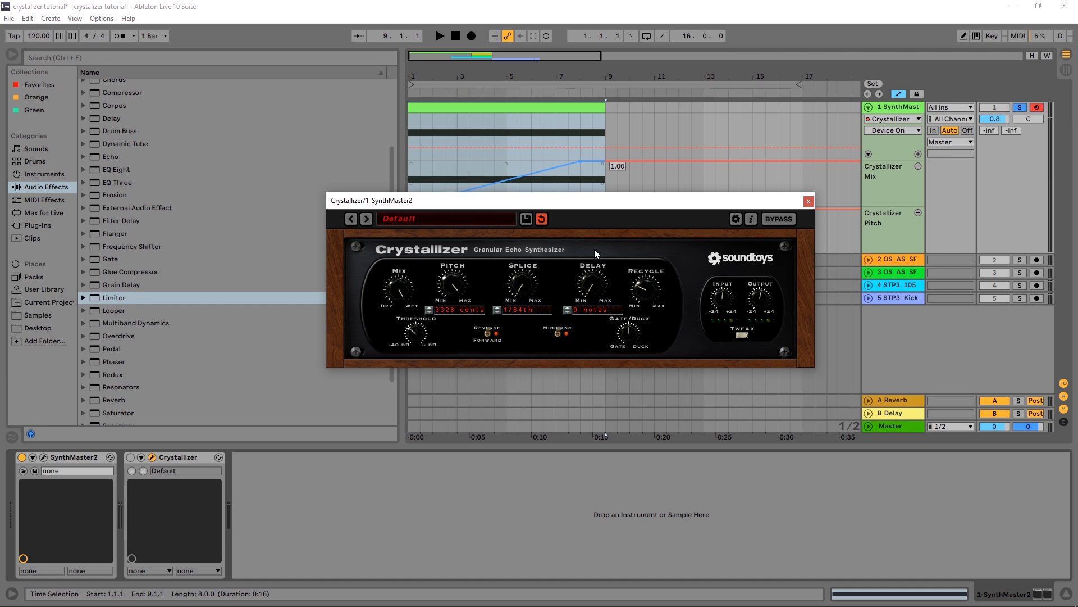
# Step: Play the soloed SynthMaster2 track with Crystallizer switched off to hear the dry pad
pyautogui.click(896, 106)
pyautogui.click(483, 124)
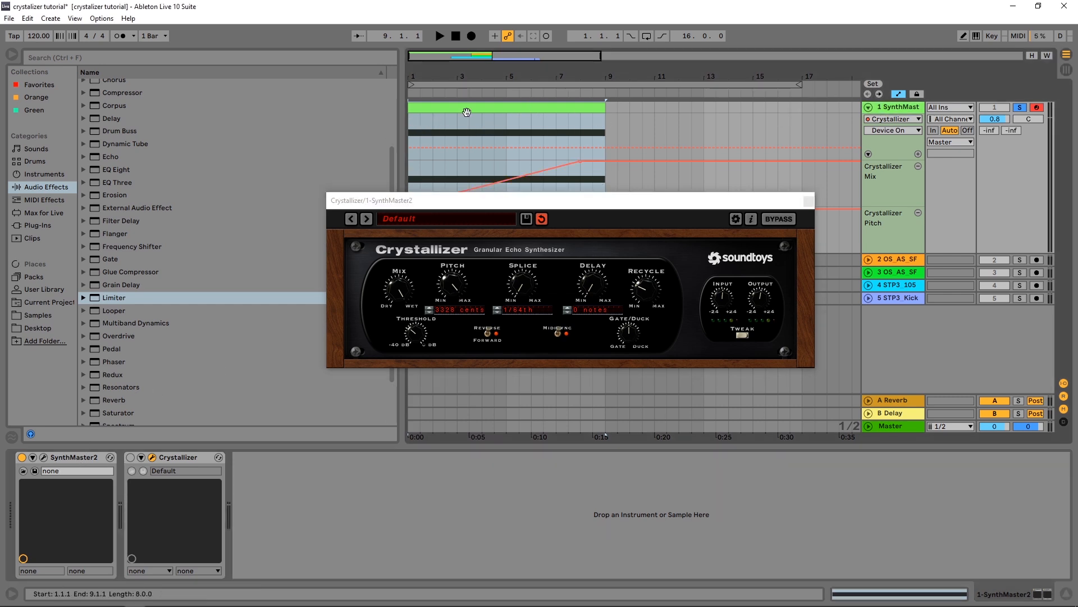
pyautogui.press('space')
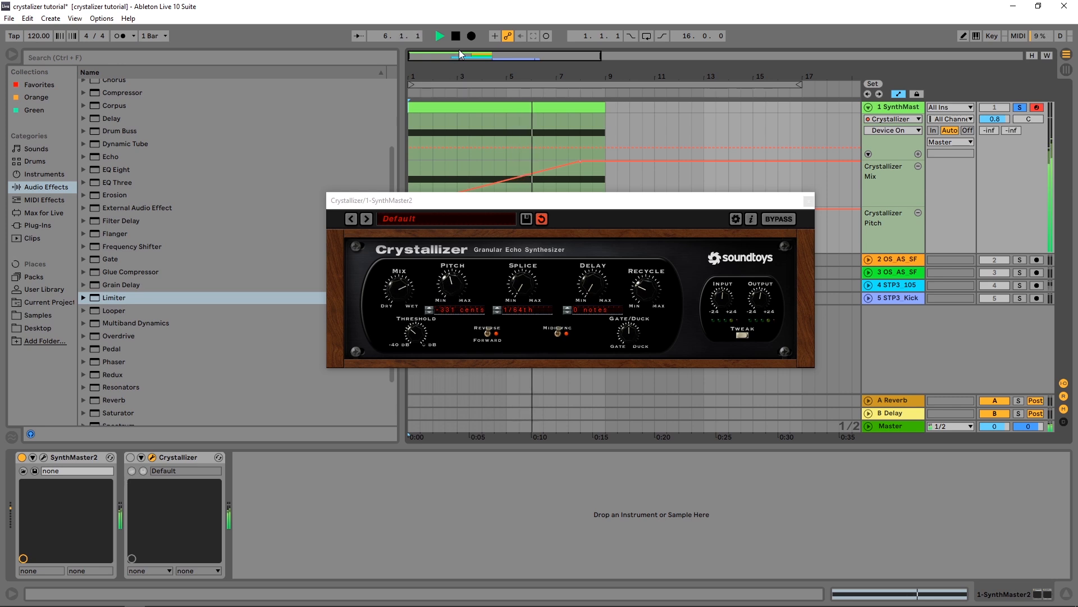
pyautogui.press('space')
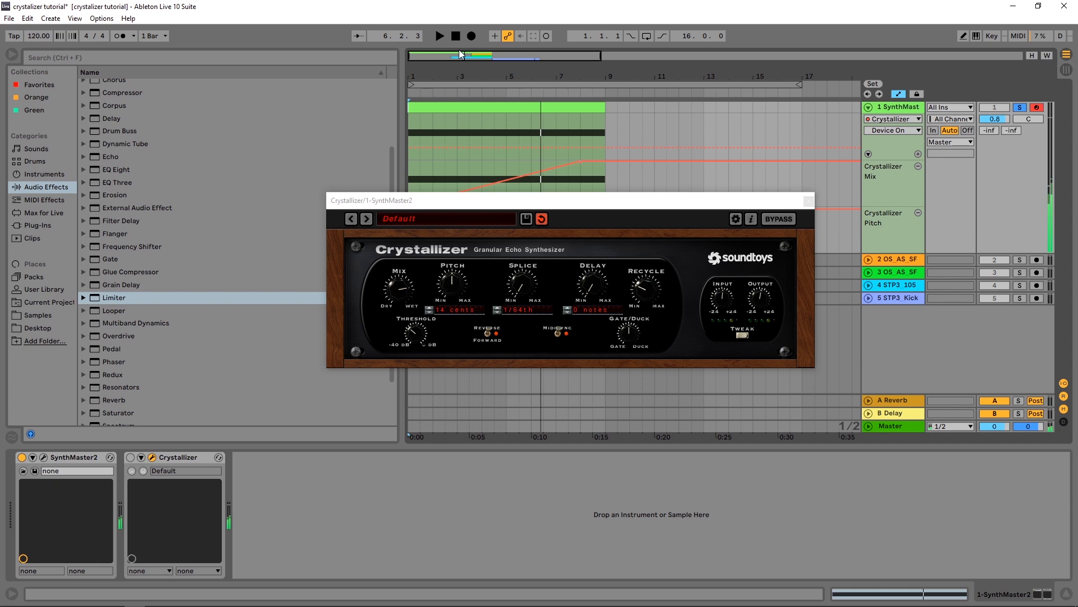
# Step: Switch on the Crystallizer device and play the soloed SynthMaster2 track from the start, ending with the playhead reset
pyautogui.click(131, 457)
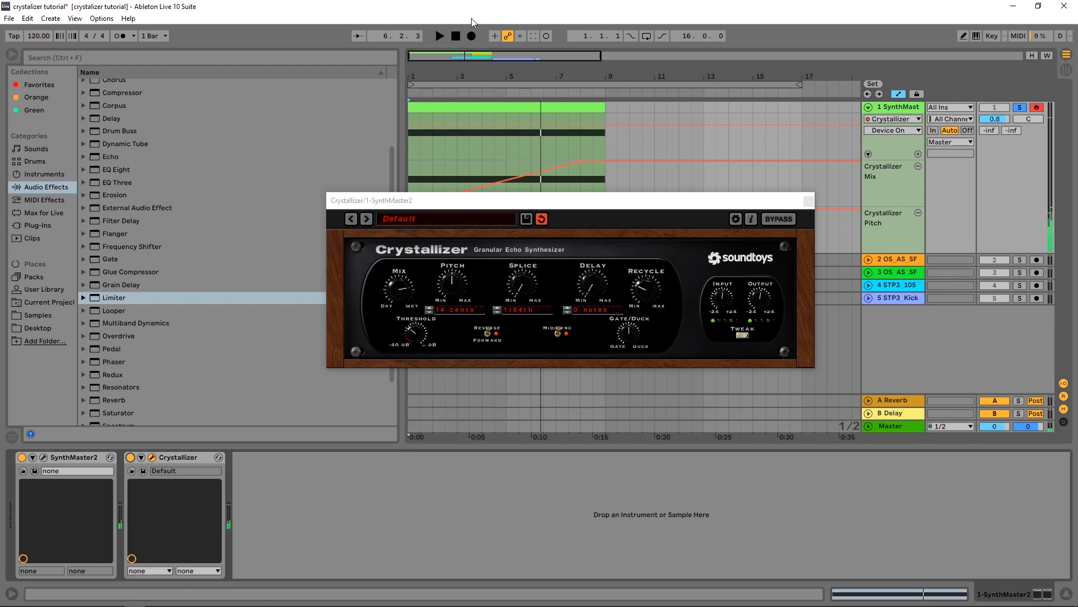
pyautogui.click(459, 36)
pyautogui.click(439, 36)
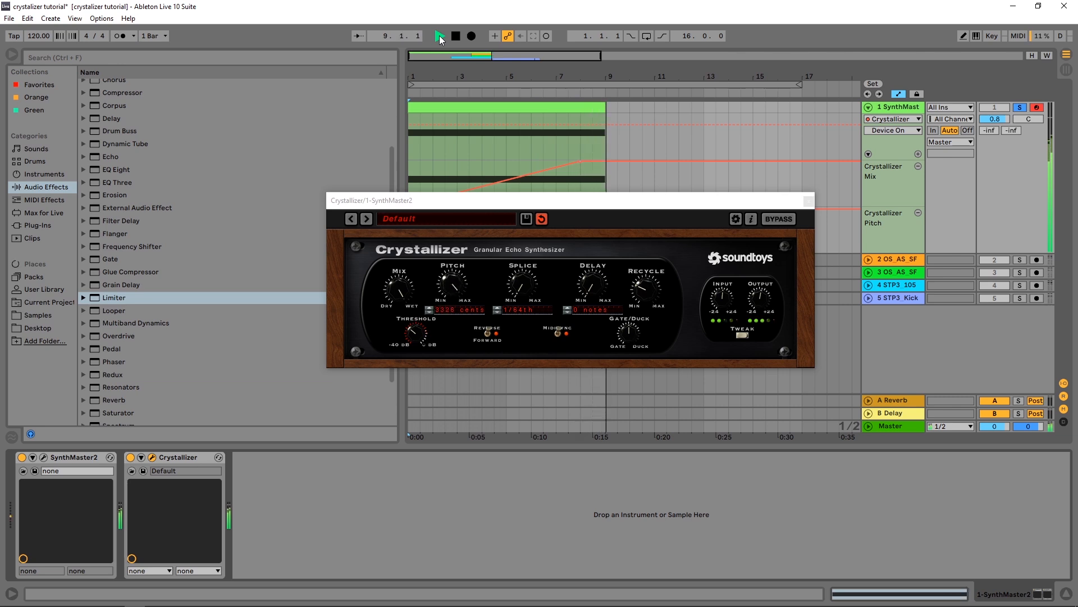
pyautogui.click(456, 36)
pyautogui.click(456, 36)
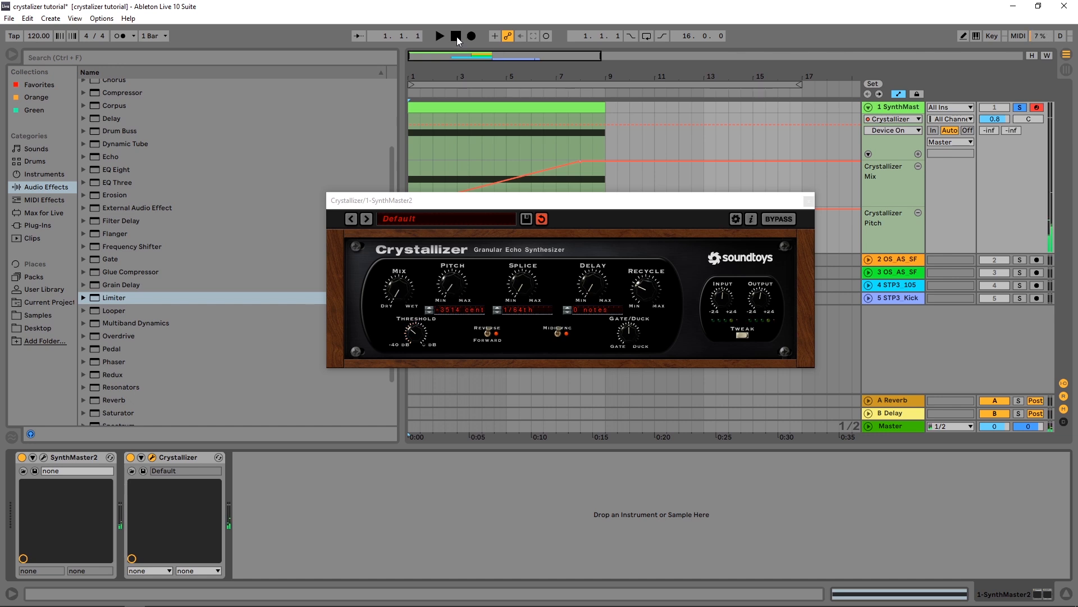
# Step: Unsolo and fold the SynthMaster2 track, and play the full arrangement with all tracks audible
pyautogui.moveTo(510, 202); pyautogui.dragTo(479, 275)
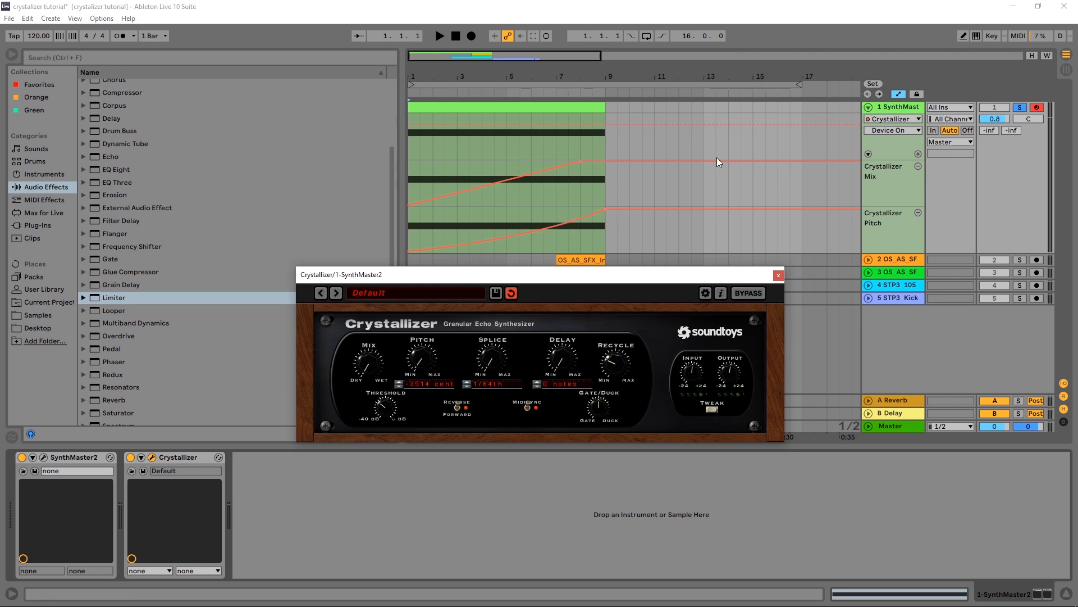
pyautogui.click(1020, 107)
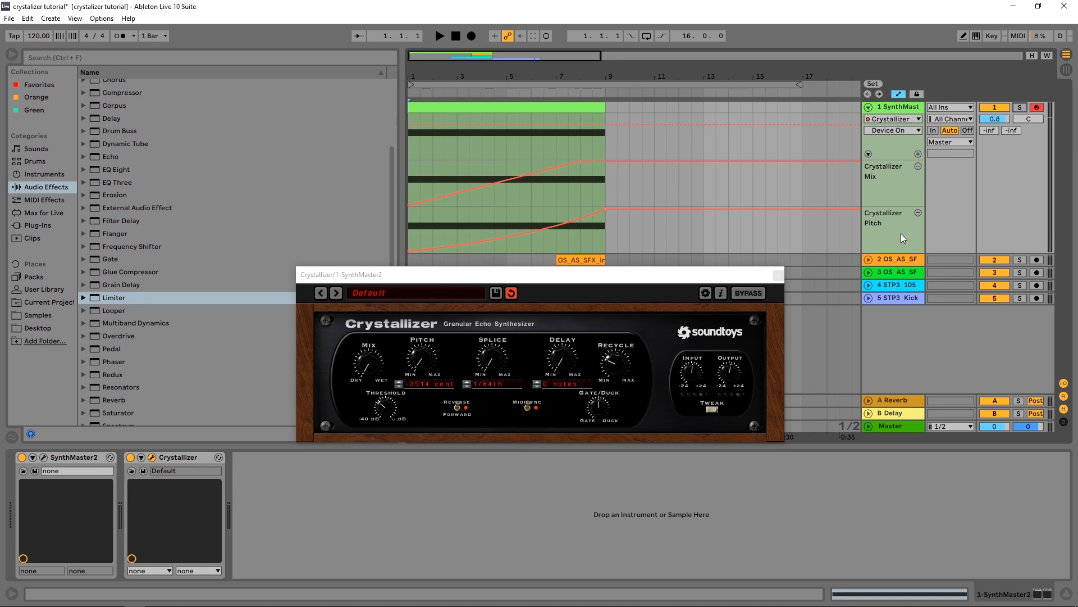
pyautogui.click(868, 106)
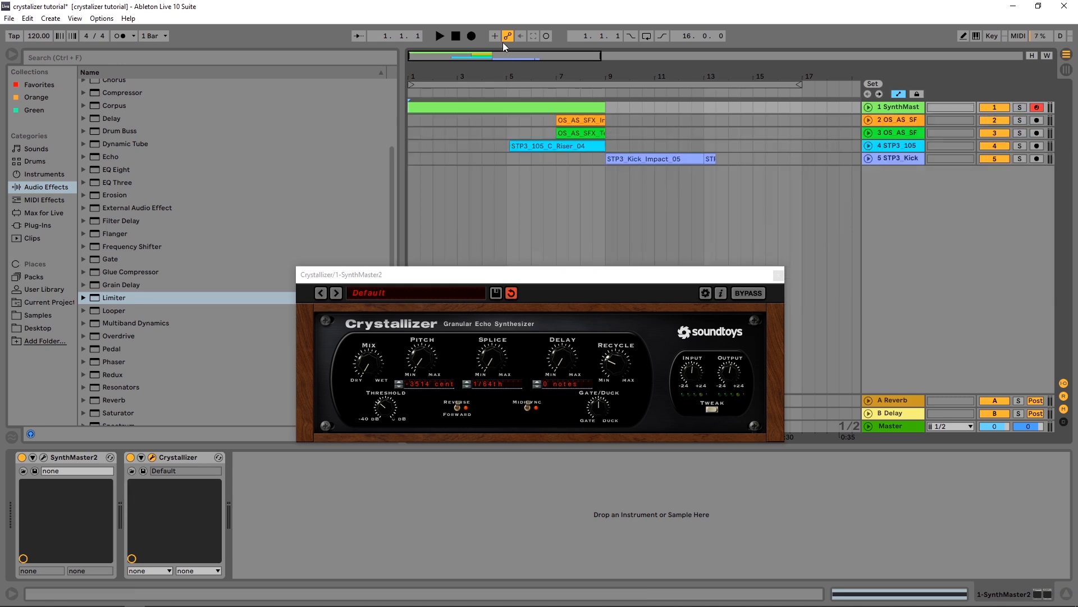
pyautogui.click(438, 36)
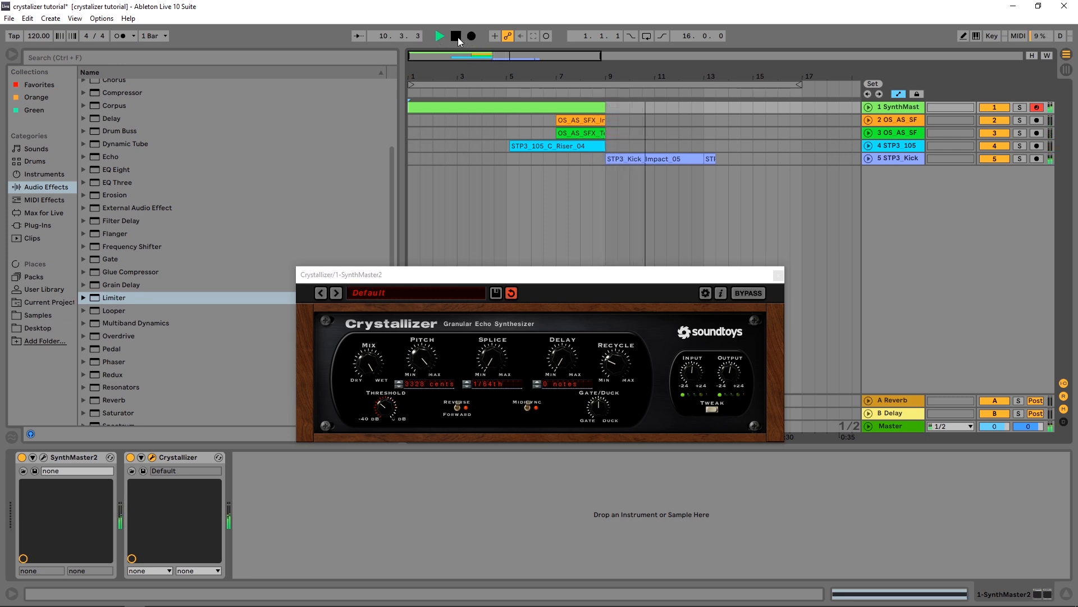
pyautogui.click(455, 35)
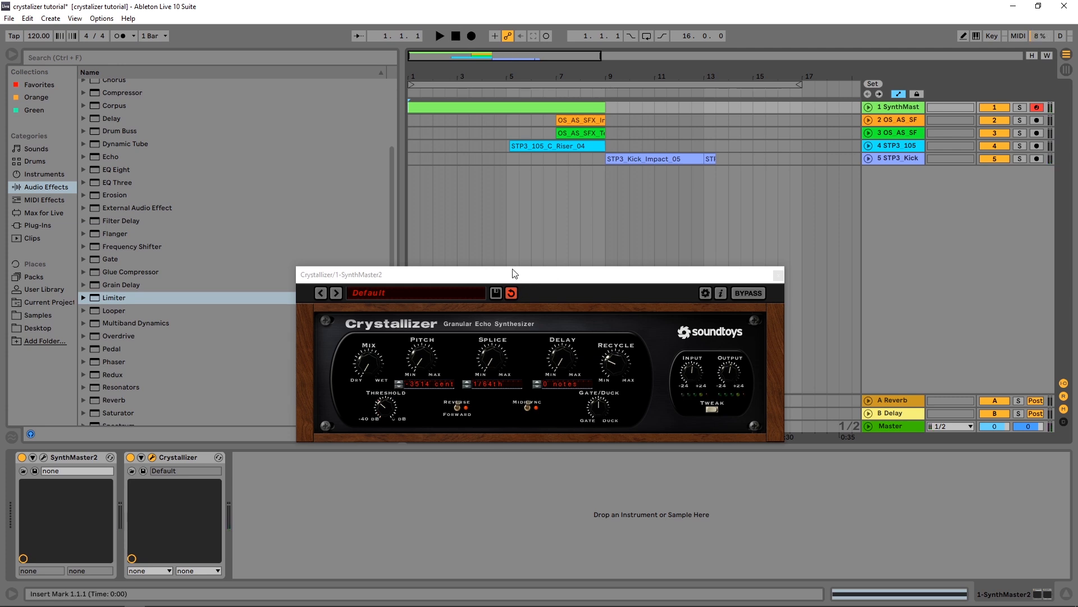
# Step: Unfold the SynthMaster2 track to show its Crystallizer Mix and Pitch automation, keeping the plug-in window clear of the lanes
pyautogui.moveTo(514, 274); pyautogui.dragTo(525, 226)
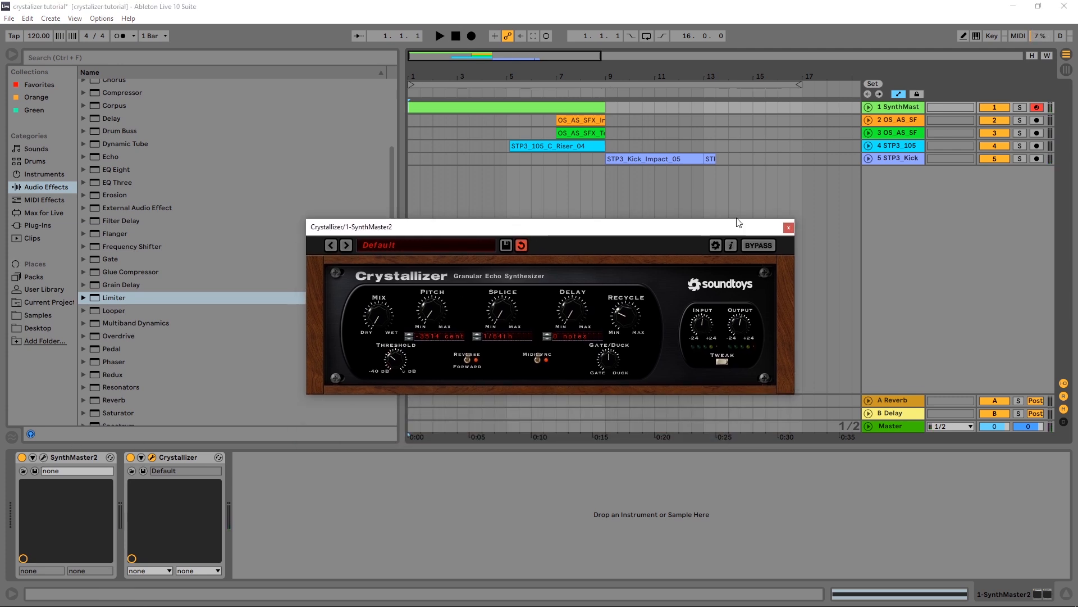
pyautogui.click(869, 107)
pyautogui.moveTo(706, 226); pyautogui.dragTo(781, 264)
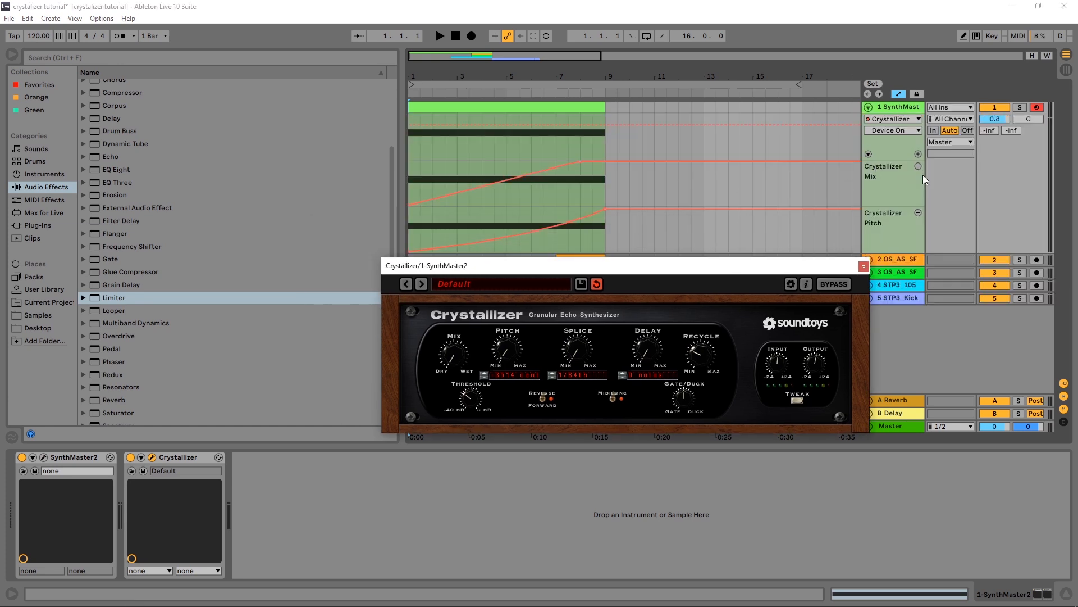
# Step: Load the PAD Delta Space preset in SynthMaster2 and audition it through Crystallizer with the full arrangement
pyautogui.click(44, 457)
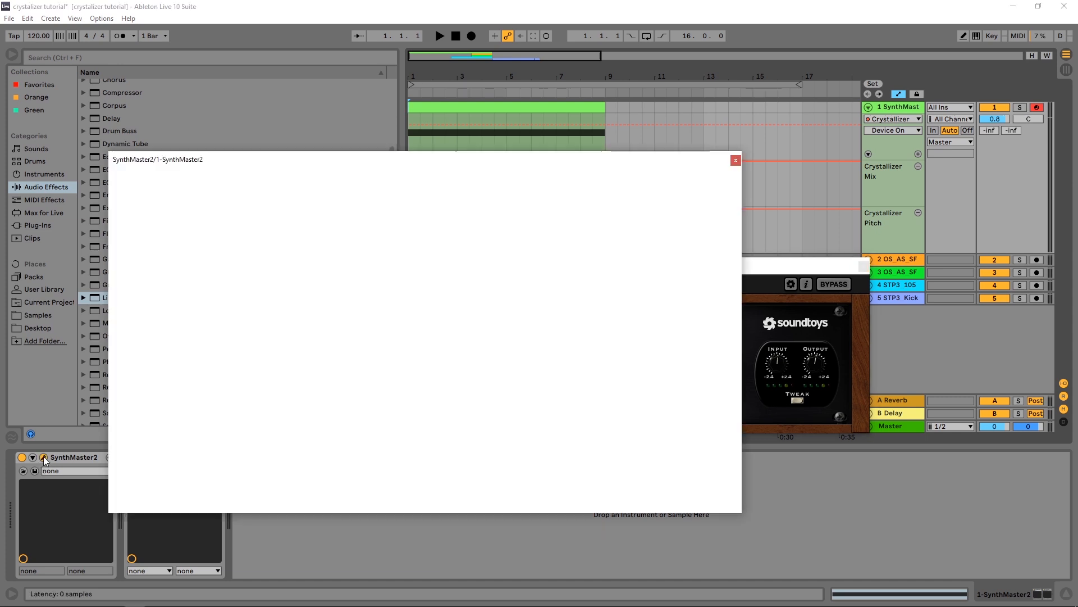
pyautogui.moveTo(329, 167); pyautogui.dragTo(314, 138)
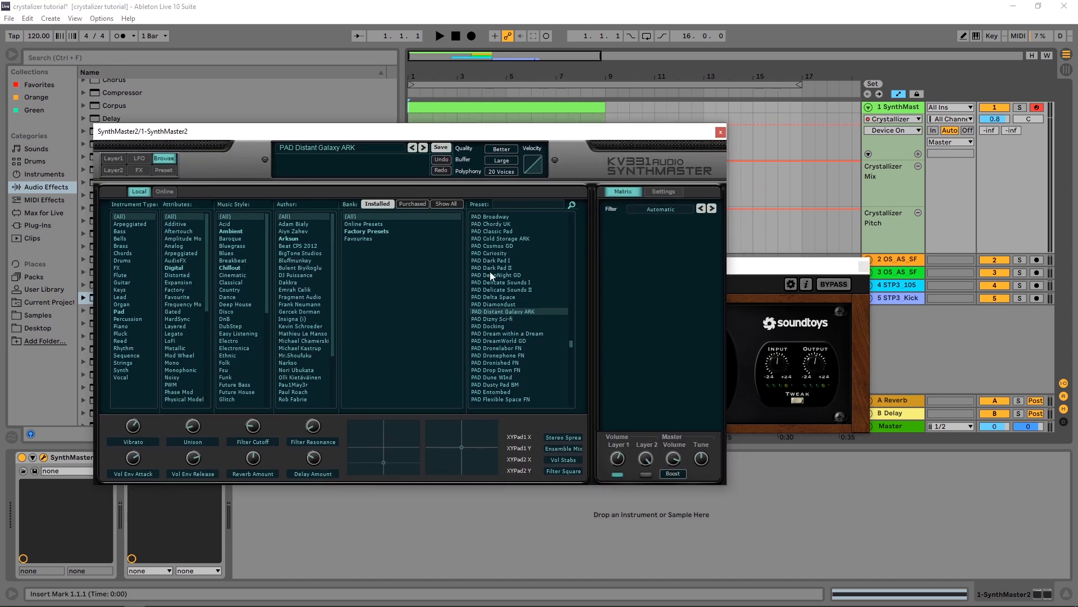
pyautogui.click(492, 299)
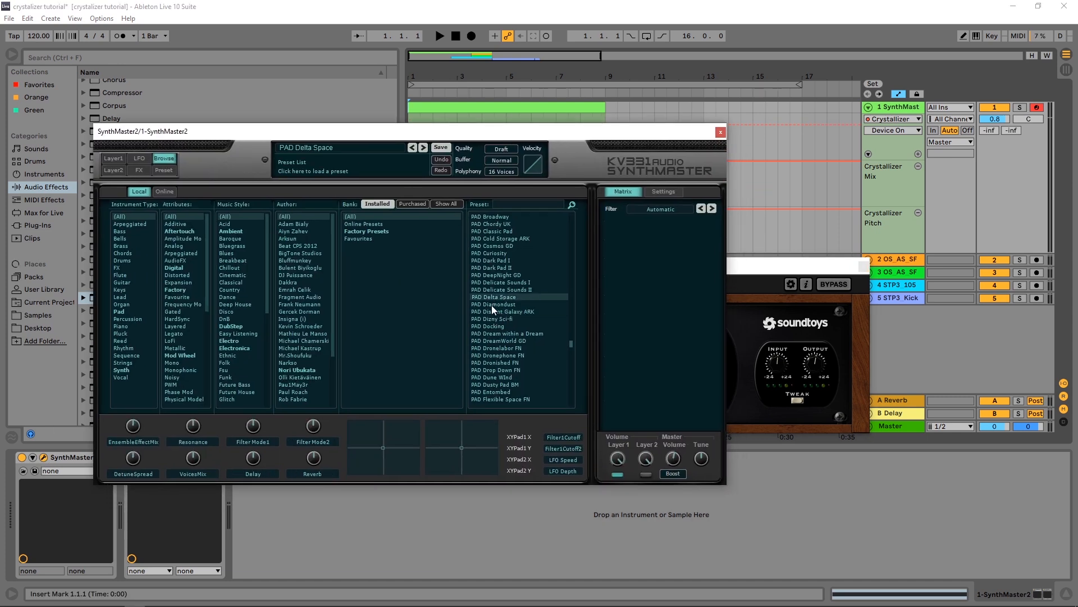
pyautogui.click(455, 35)
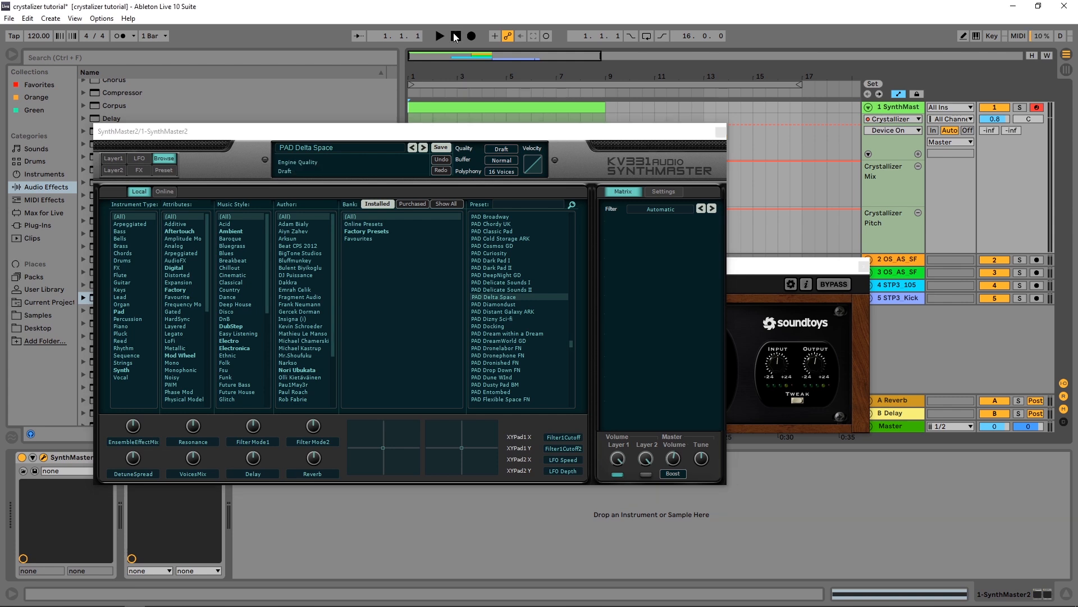
pyautogui.press('space')
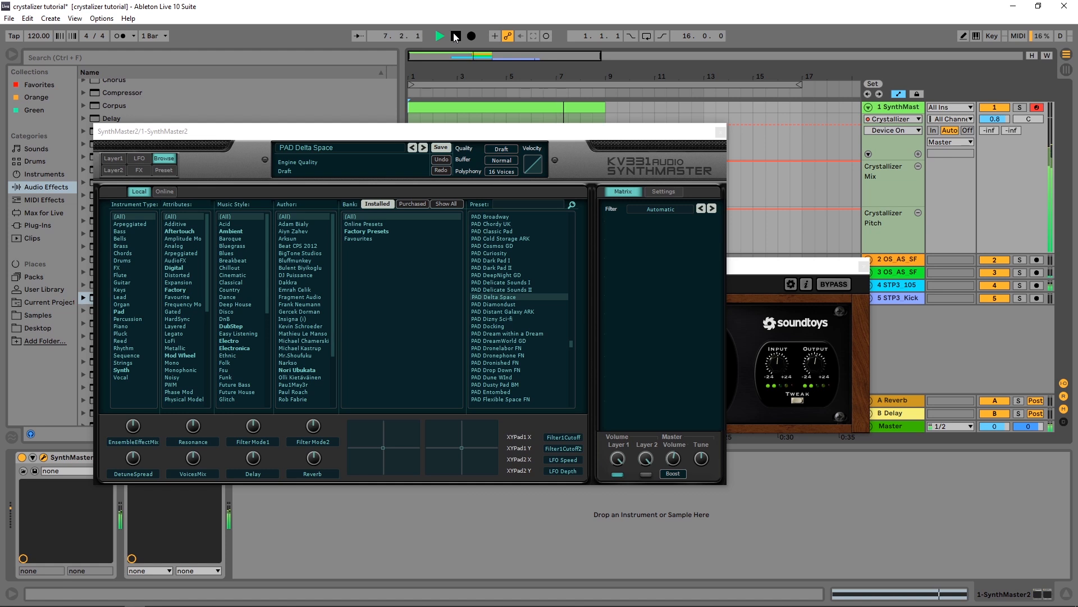
pyautogui.click(759, 265)
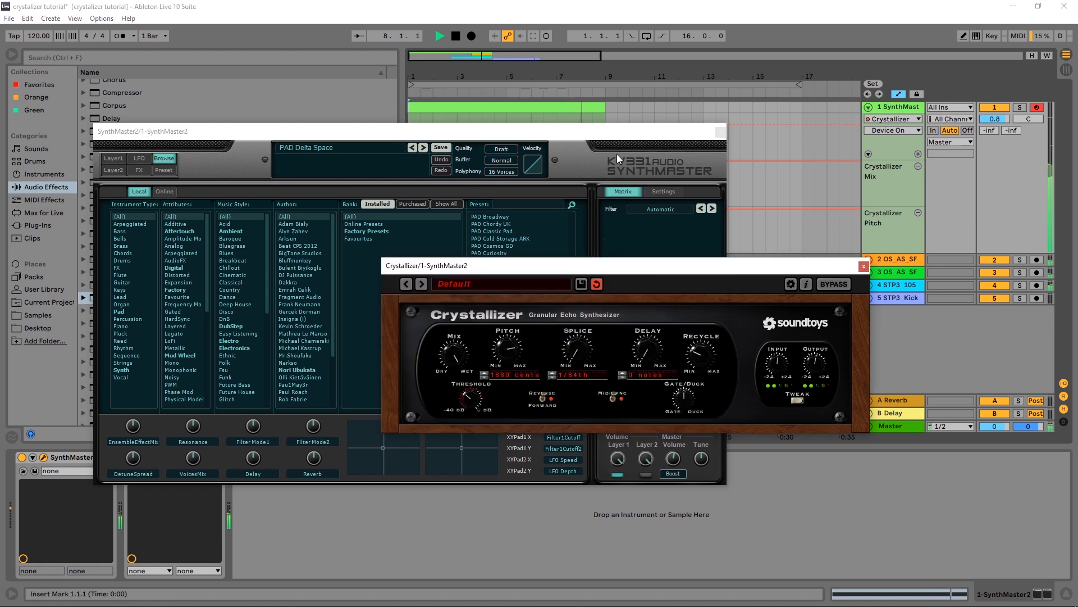
pyautogui.doubleClick(457, 36)
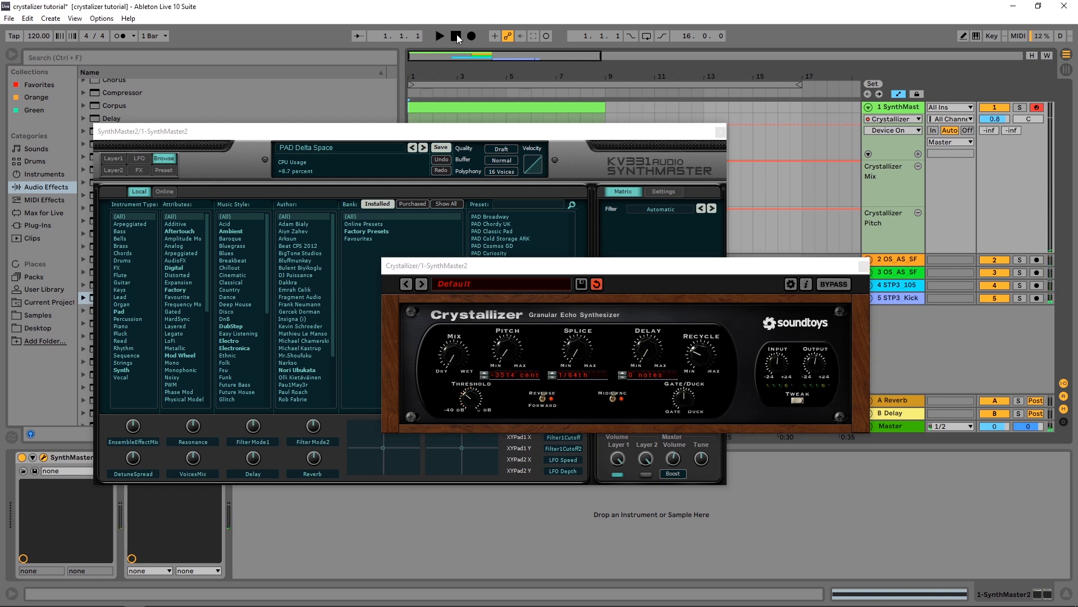
# Step: Set Crystallizer's Splice to a 1/4 note and play the arrangement from the start
pyautogui.moveTo(575, 356); pyautogui.dragTo(574, 335)
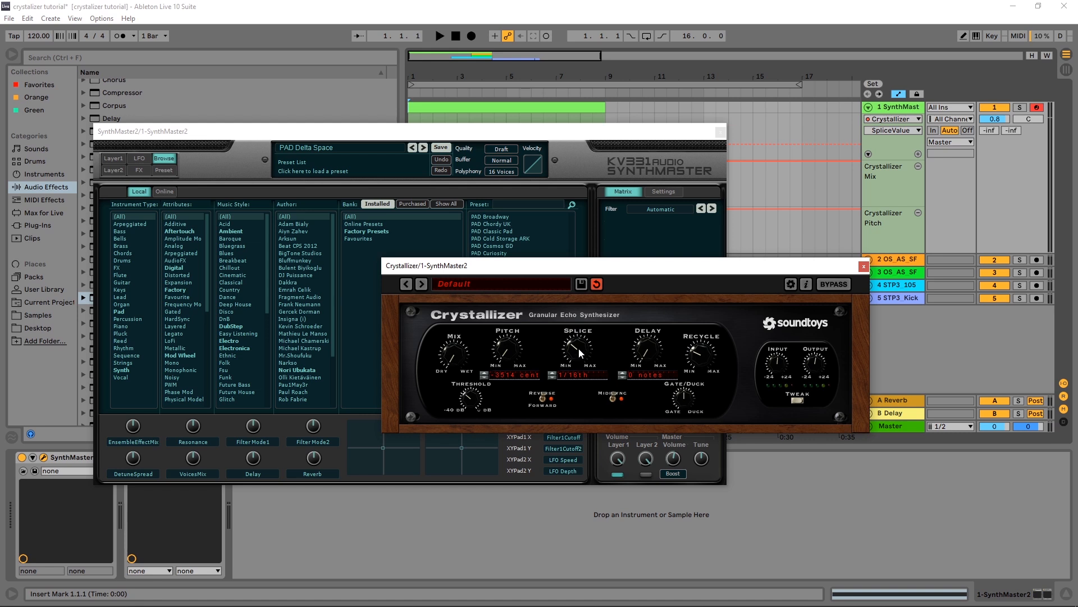
pyautogui.moveTo(580, 348)
pyautogui.mouseDown()
pyautogui.moveTo(582, 319)
pyautogui.moveTo(579, 337)
pyautogui.mouseUp()
pyautogui.click(501, 85)
pyautogui.press('space')
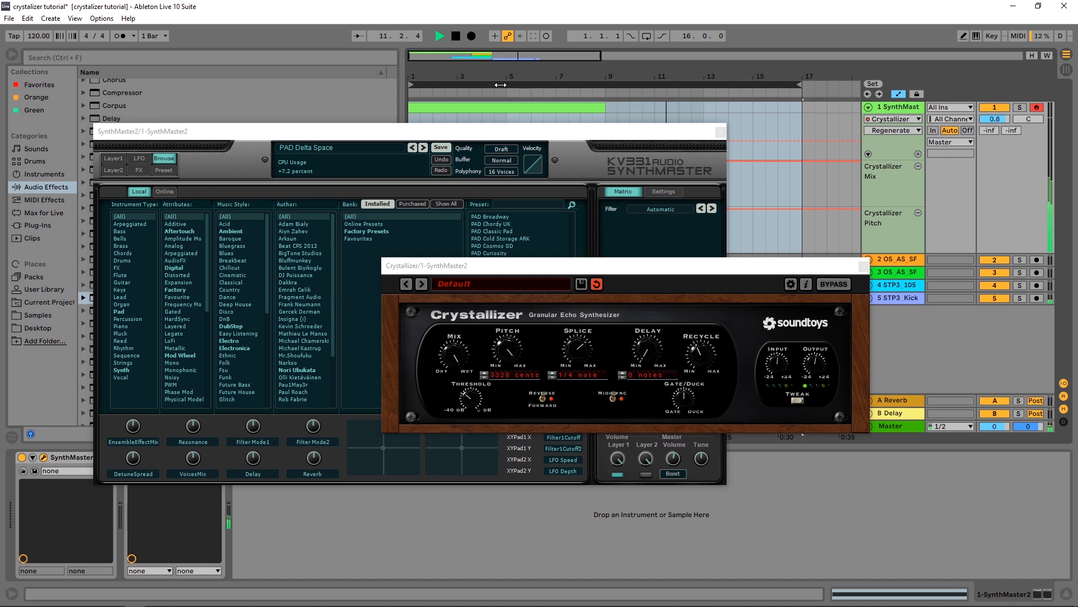
pyautogui.click(456, 36)
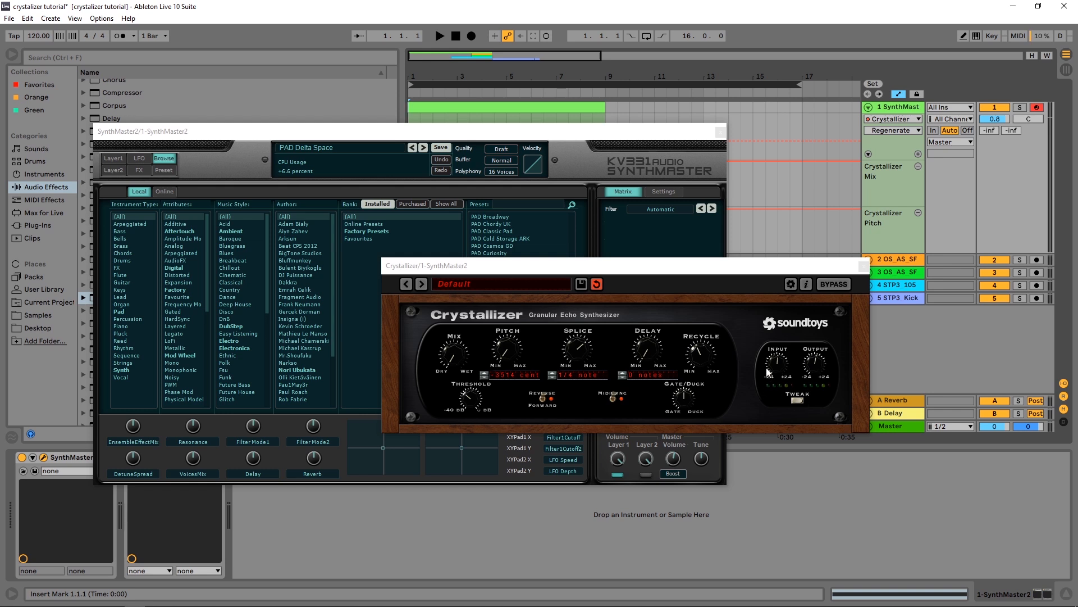
# Step: Show Crystallizer's extra Tweak controls briefly and hide them again
pyautogui.click(797, 400)
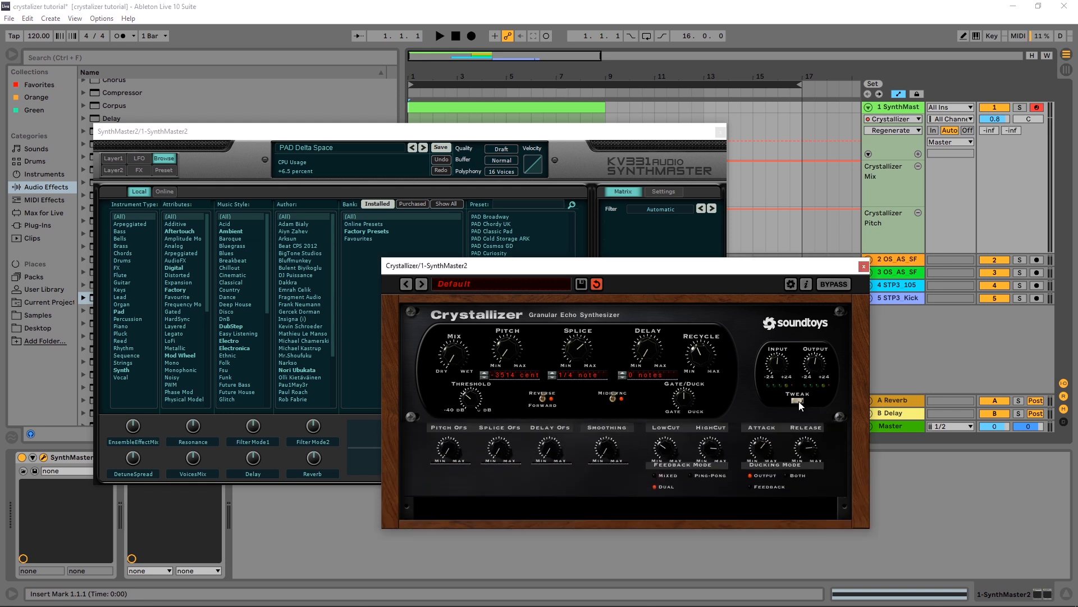
pyautogui.click(798, 401)
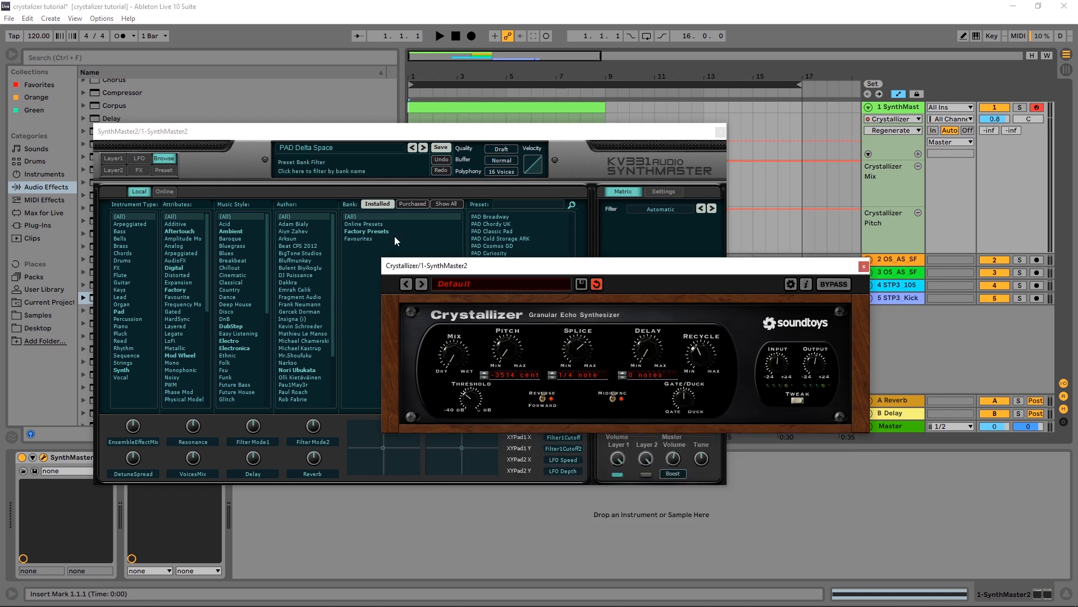
# Step: Load the PAD Mellow Choral preset in SynthMaster2 and audition it with the arrangement
pyautogui.click(593, 137)
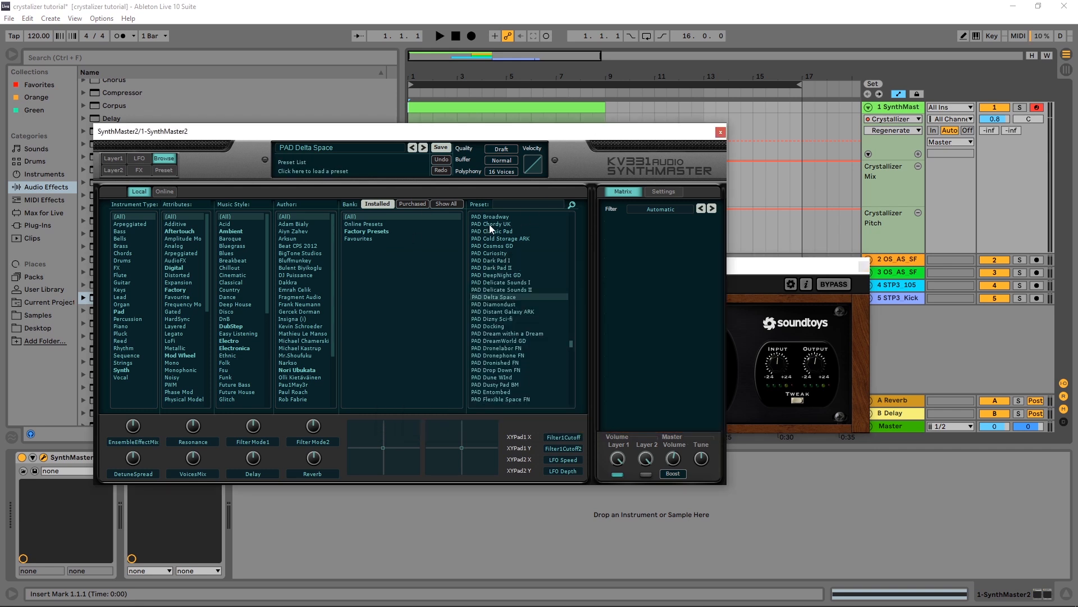
pyautogui.scroll(-5, 511, 382)
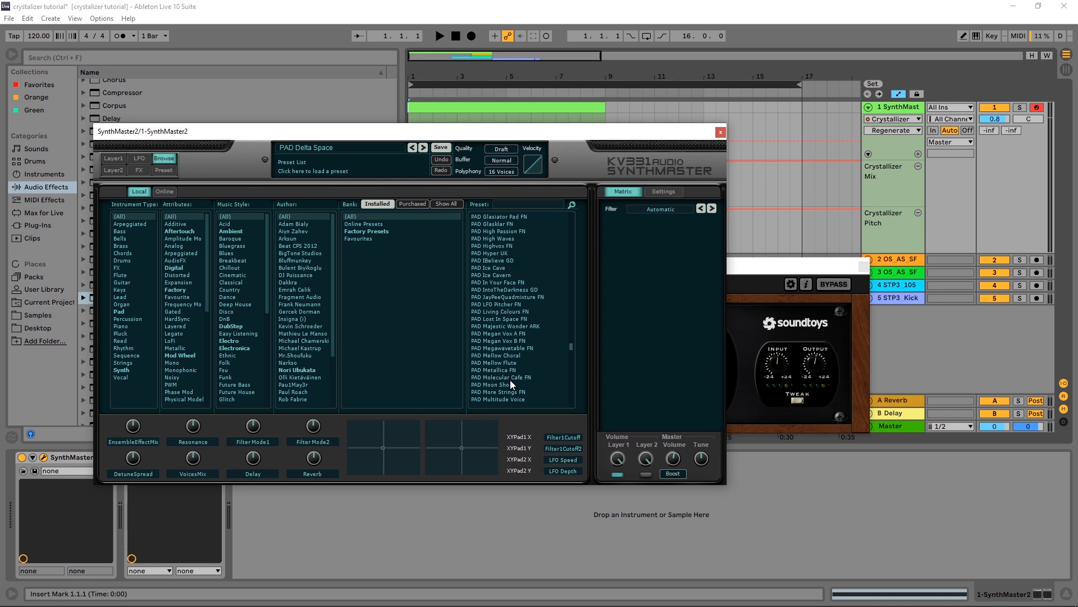
pyautogui.click(489, 355)
pyautogui.click(440, 35)
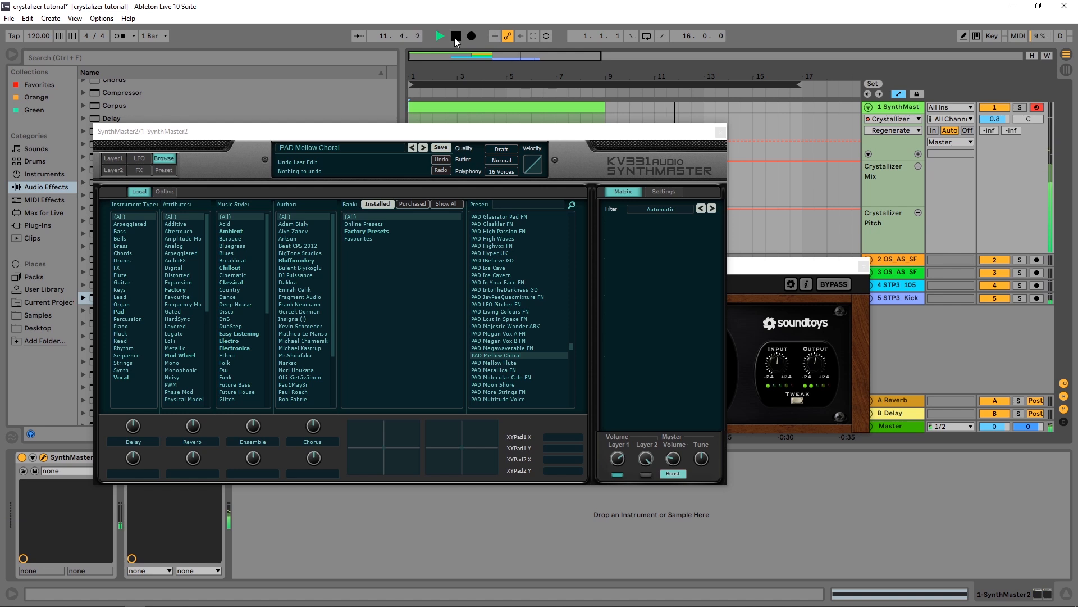
pyautogui.click(456, 39)
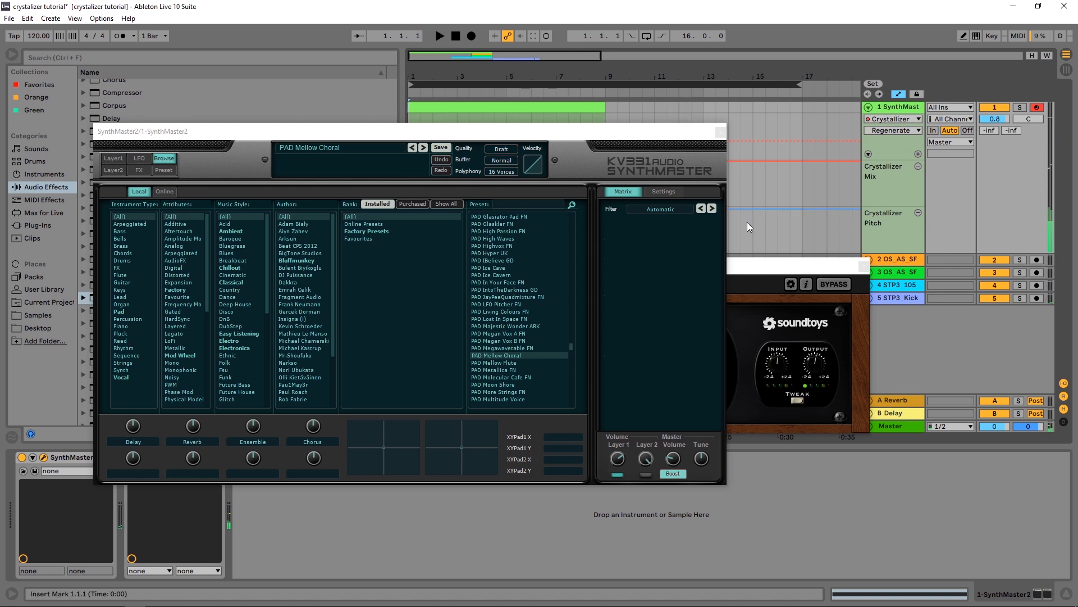
# Step: Set Crystallizer's Splice to 1/64th and audition the PAD Stay Lucid preset in SynthMaster2 with the arrangement
pyautogui.click(765, 268)
pyautogui.moveTo(581, 349); pyautogui.dragTo(569, 446)
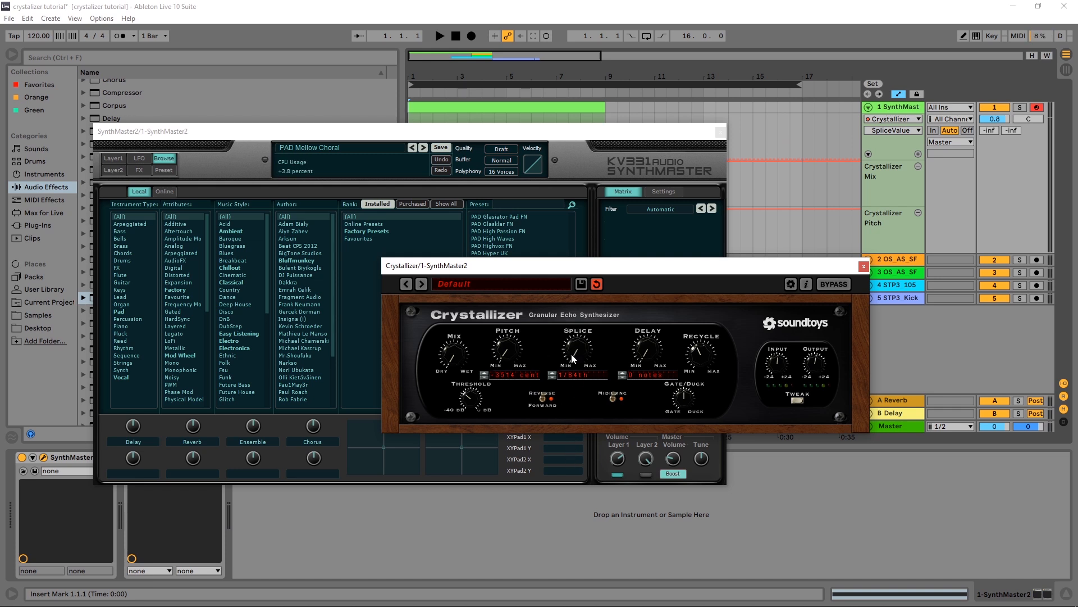
pyautogui.click(482, 148)
pyautogui.scroll(-5, 515, 319)
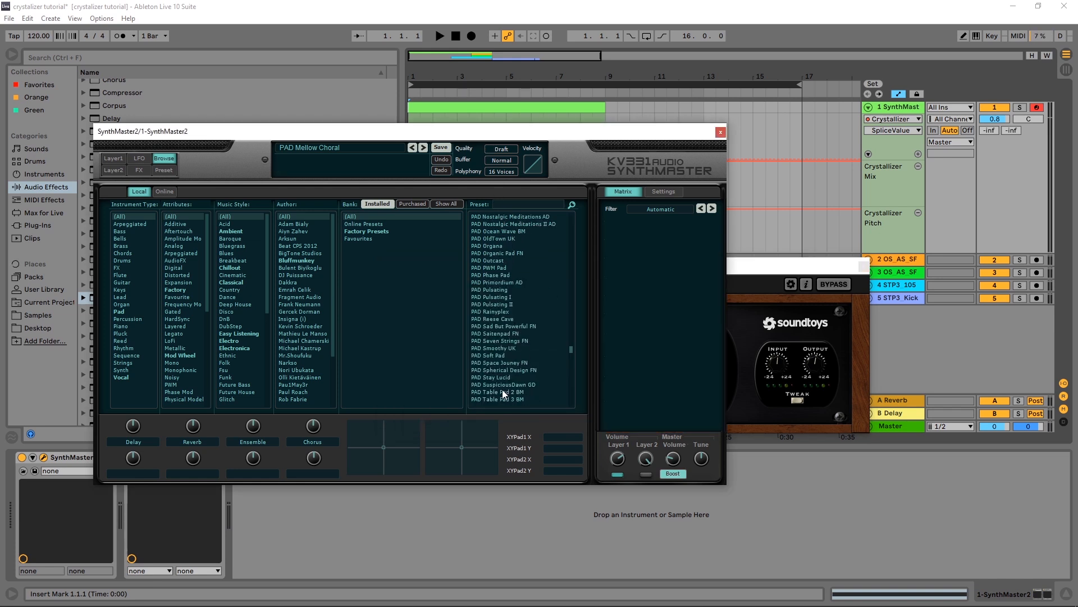
pyautogui.click(487, 377)
pyautogui.press('space')
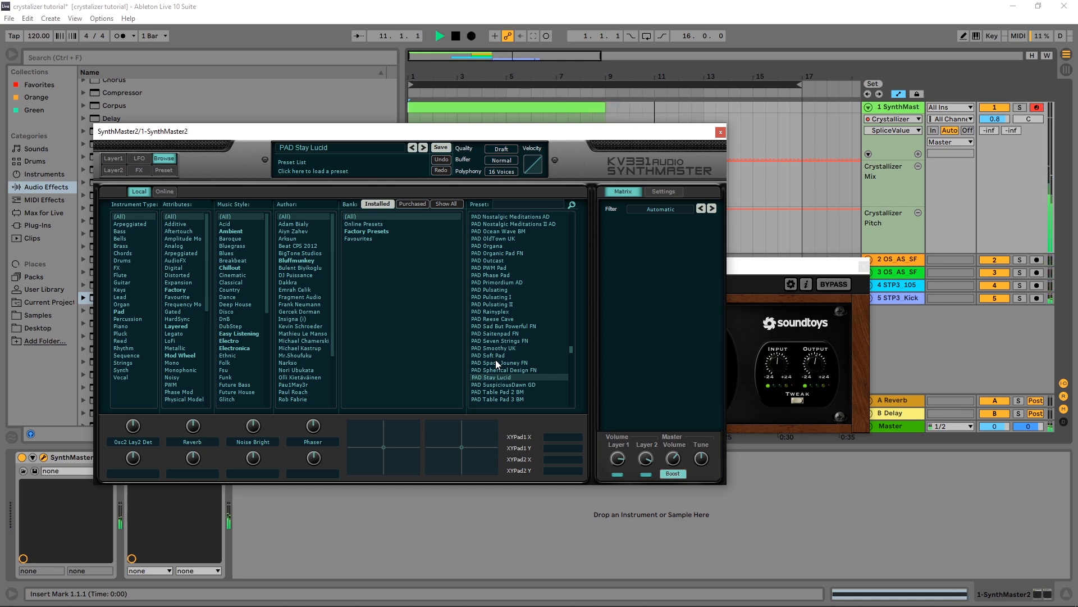
pyautogui.press('space')
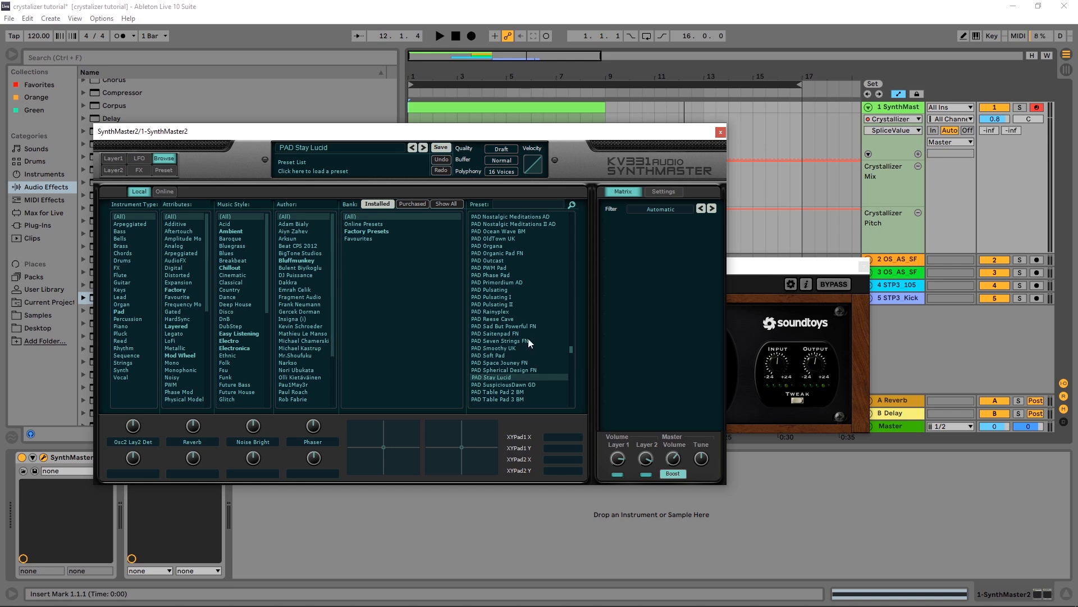
# Step: Select the SynthMaster2 clip, reposition the synth window and bring the Crystallizer window to the front
pyautogui.click(558, 109)
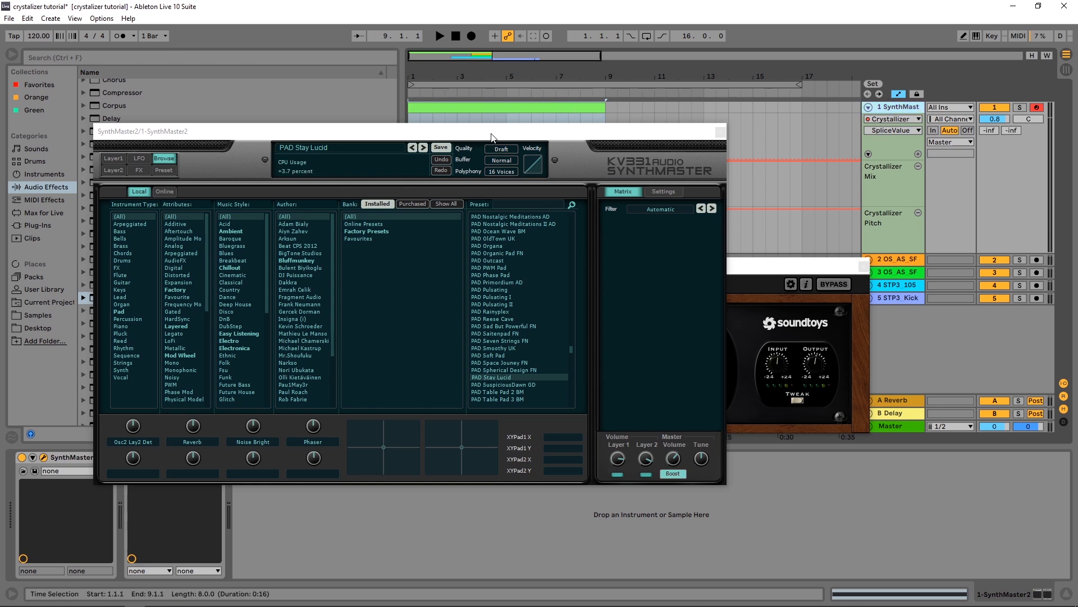
pyautogui.moveTo(491, 134); pyautogui.dragTo(658, 223)
pyautogui.moveTo(522, 225); pyautogui.dragTo(396, 136)
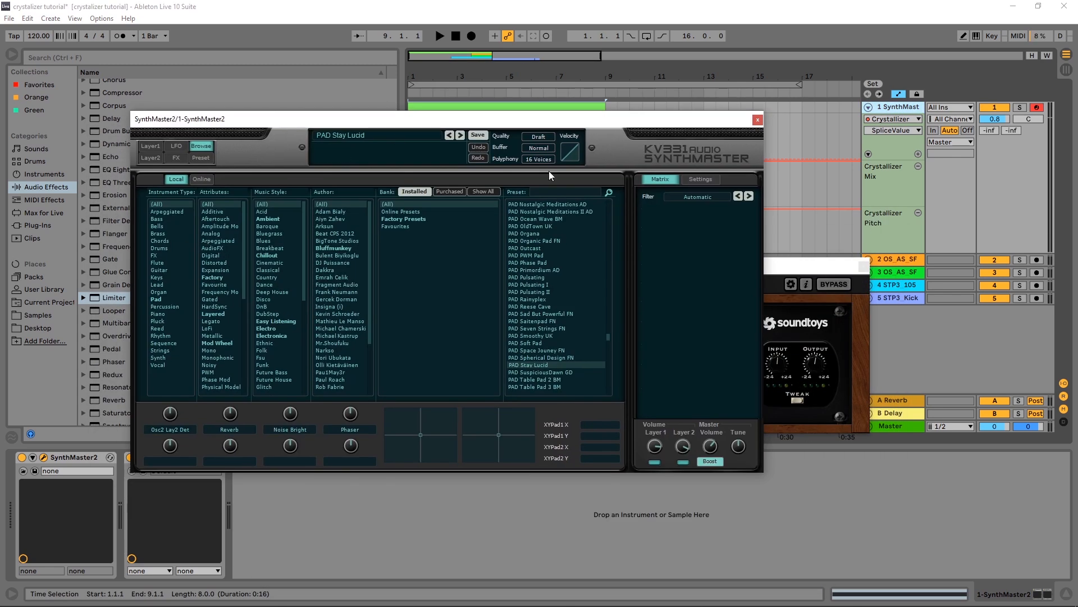
pyautogui.click(822, 322)
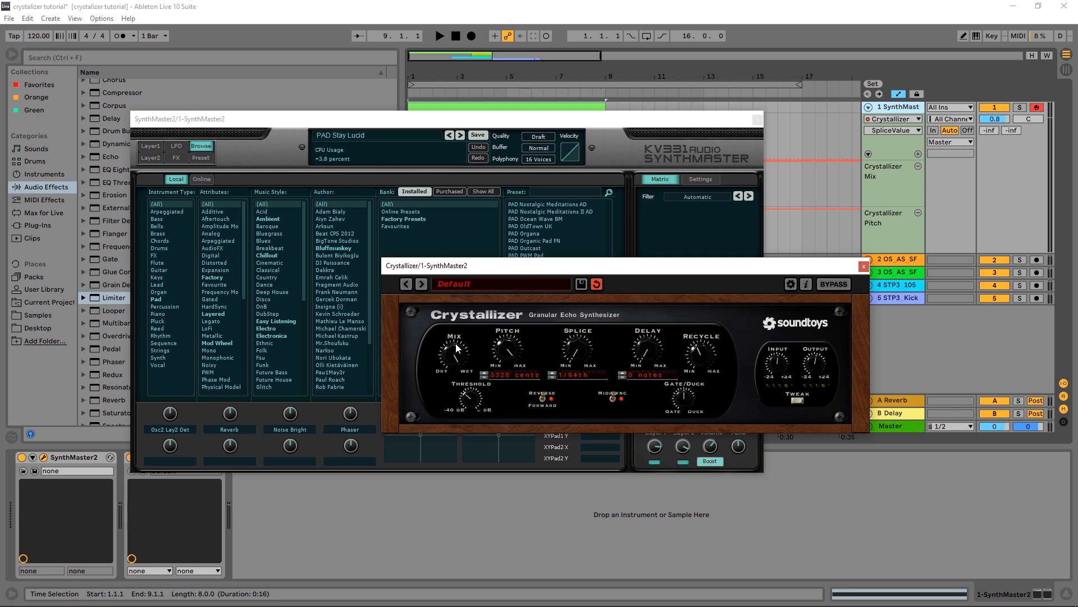